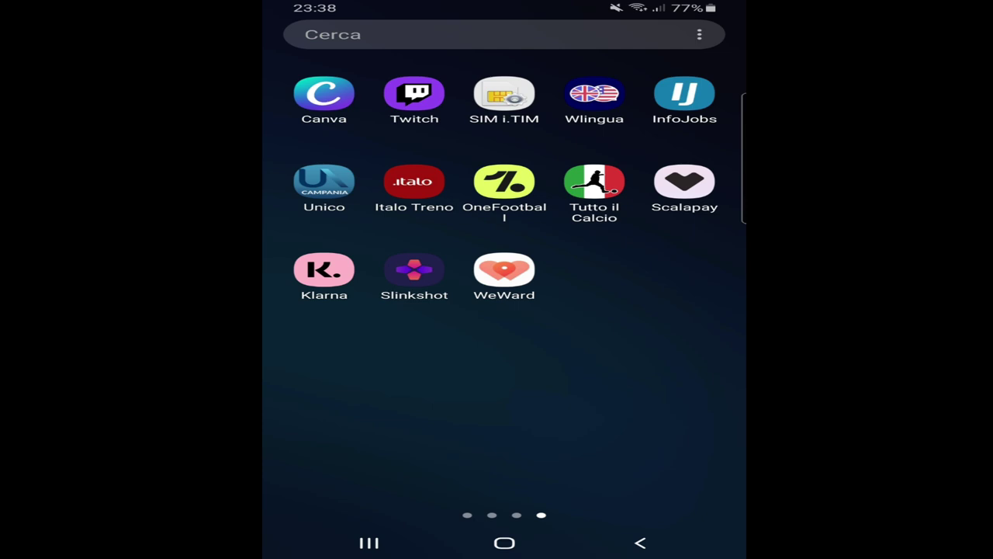
Step: Open Klarna to its shopping home screen, then return Home and page over to the Play Store icon
{"action": "left_click", "coordinate": [324, 269]}
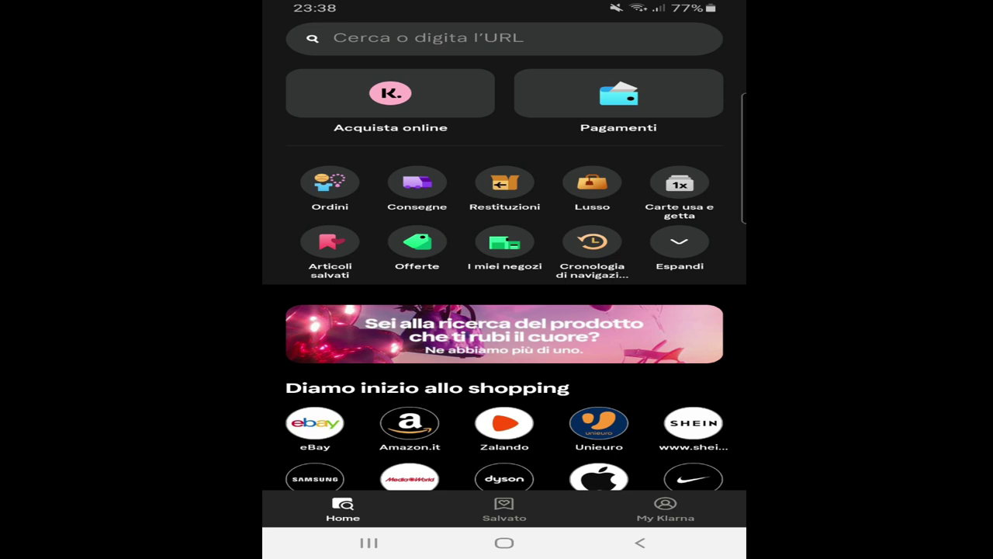
{"action": "left_click", "coordinate": [504, 542]}
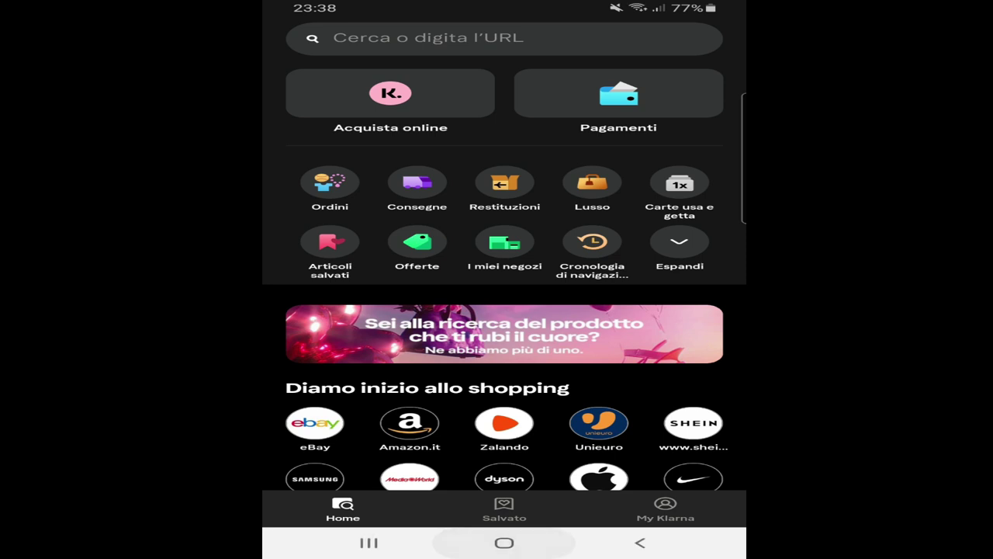
{"action": "left_click_drag", "start_coordinate": [349, 349], "coordinate": [659, 350]}
Step: Search the Play Store for 'karma' and open Klarna's store listing
{"action": "left_click", "coordinate": [592, 93]}
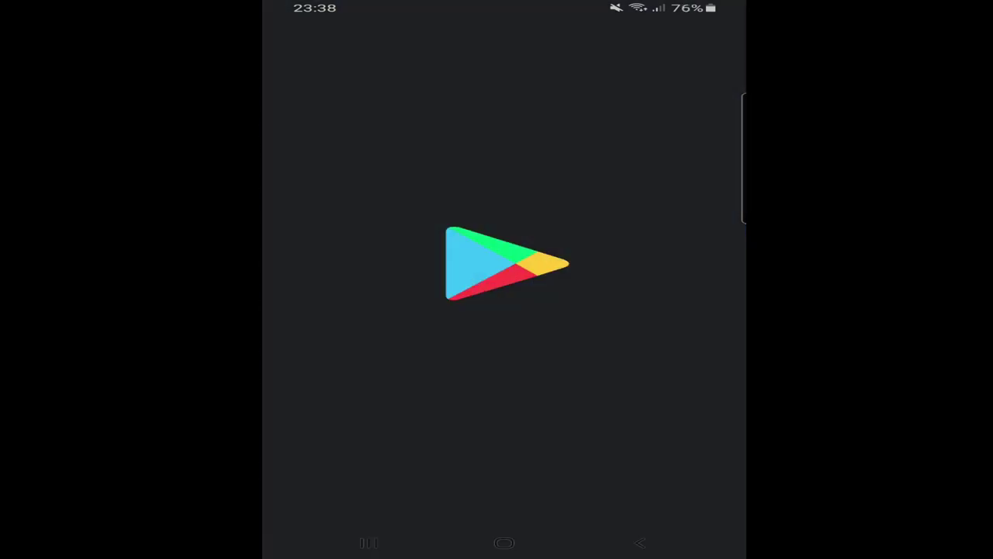
{"action": "left_click", "coordinate": [481, 33]}
{"action": "type", "text": "karma"}
{"action": "key", "text": "Return"}
{"action": "left_click", "coordinate": [466, 186]}
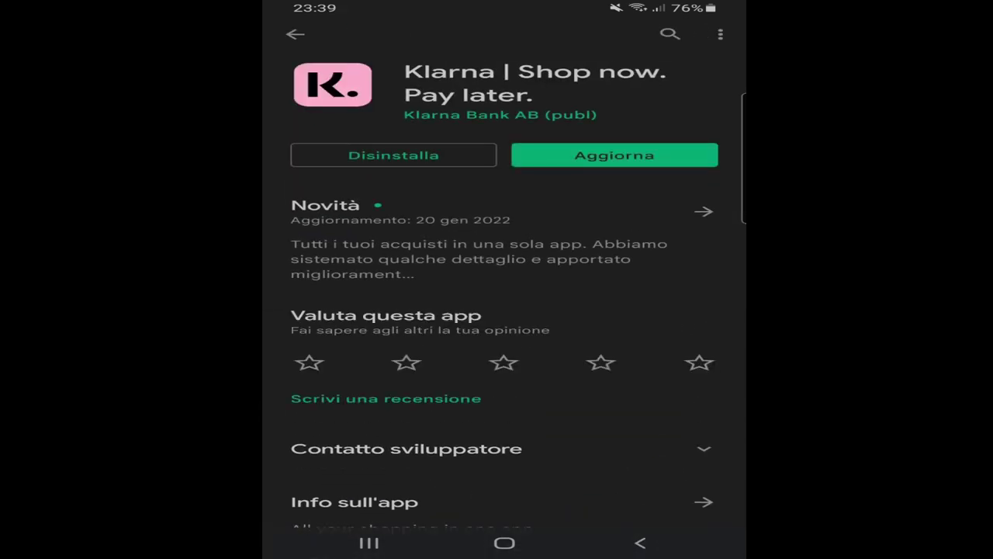
Step: Go back to the home screen and reopen Klarna from the app drawer
{"action": "left_click", "coordinate": [640, 543]}
{"action": "left_click", "coordinate": [504, 542]}
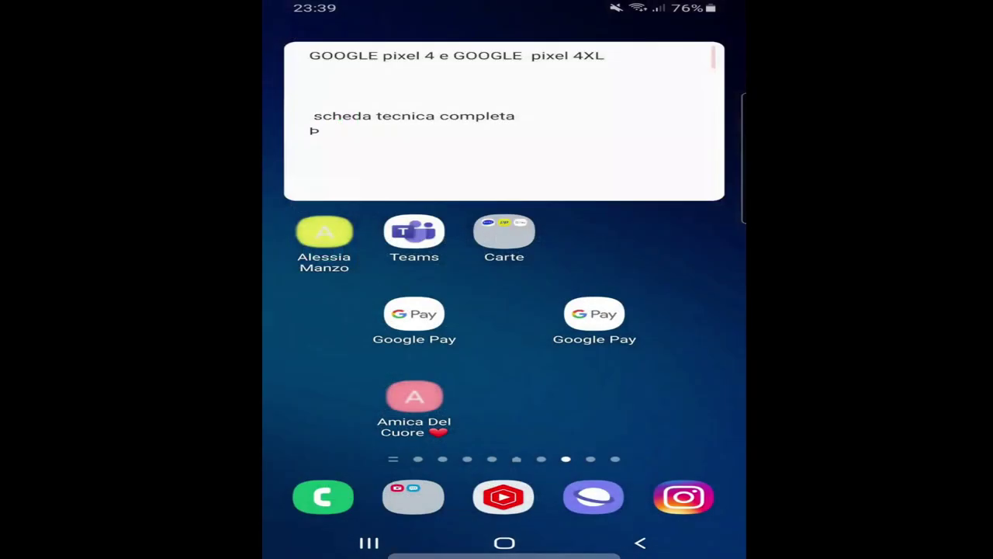
{"action": "left_click_drag", "start_coordinate": [505, 427], "coordinate": [504, 155]}
{"action": "left_click_drag", "start_coordinate": [659, 311], "coordinate": [350, 310]}
{"action": "left_click_drag", "start_coordinate": [660, 310], "coordinate": [349, 311]}
{"action": "left_click", "coordinate": [324, 269]}
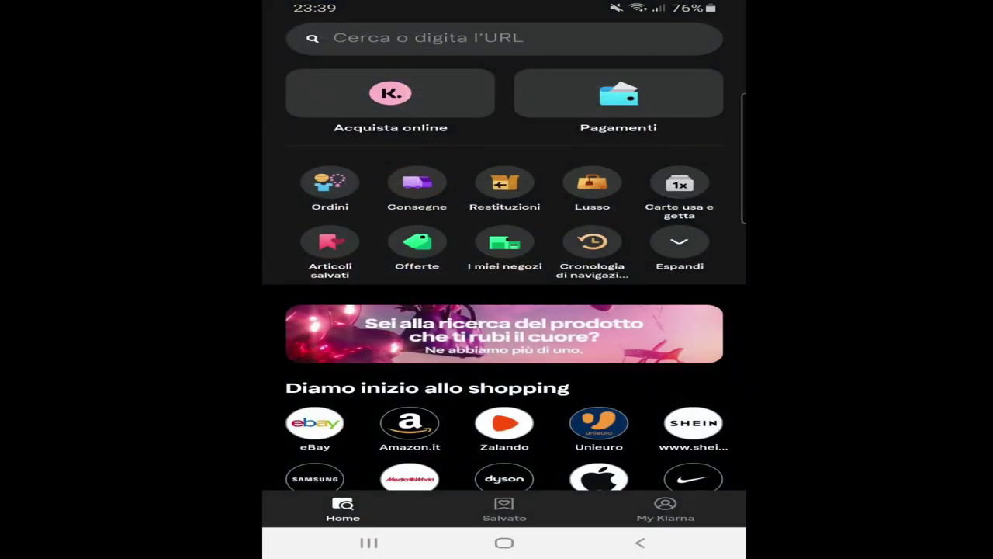
Step: Open the Samsung Galaxy Buds Pro page from Amazon.it and save it to the saved items
{"action": "left_click", "coordinate": [315, 423]}
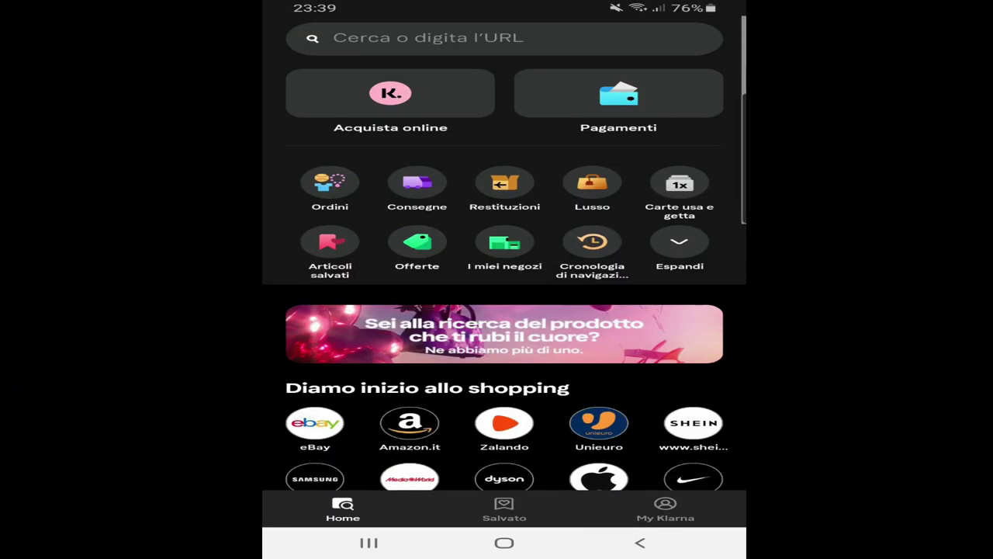
{"action": "left_click", "coordinate": [410, 423]}
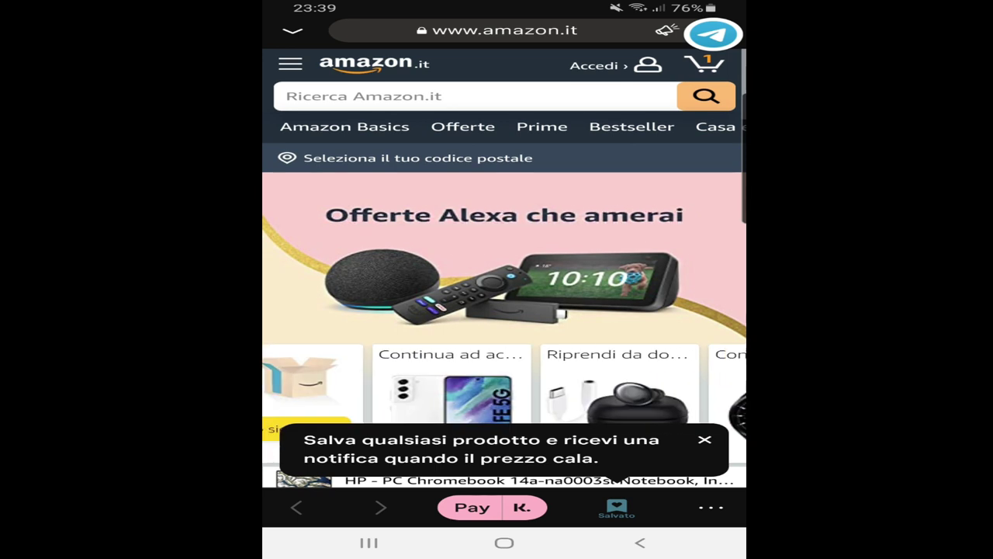
{"action": "left_click", "coordinate": [617, 384]}
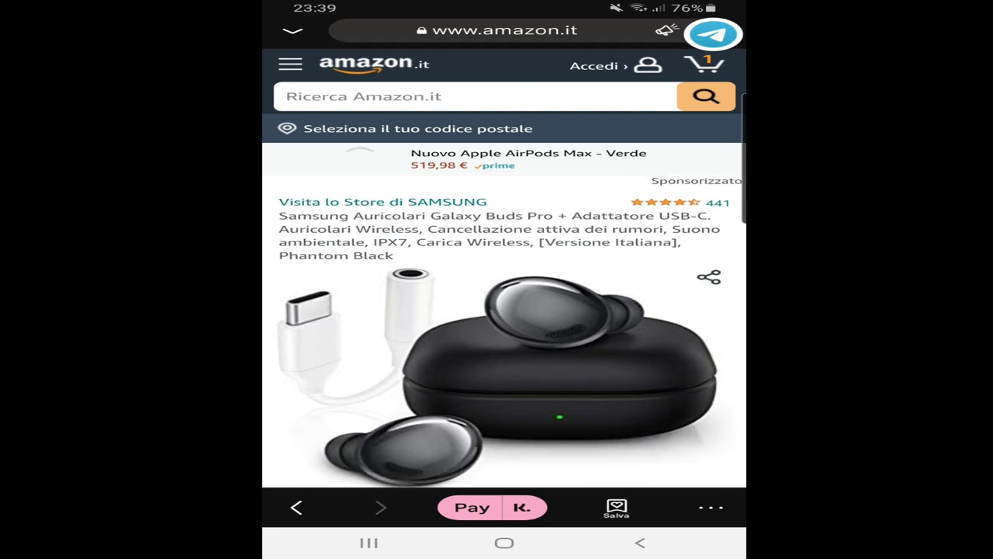
{"action": "scroll", "coordinate": [505, 311], "scroll_direction": "down", "scroll_amount": 1}
{"action": "left_click", "coordinate": [617, 508]}
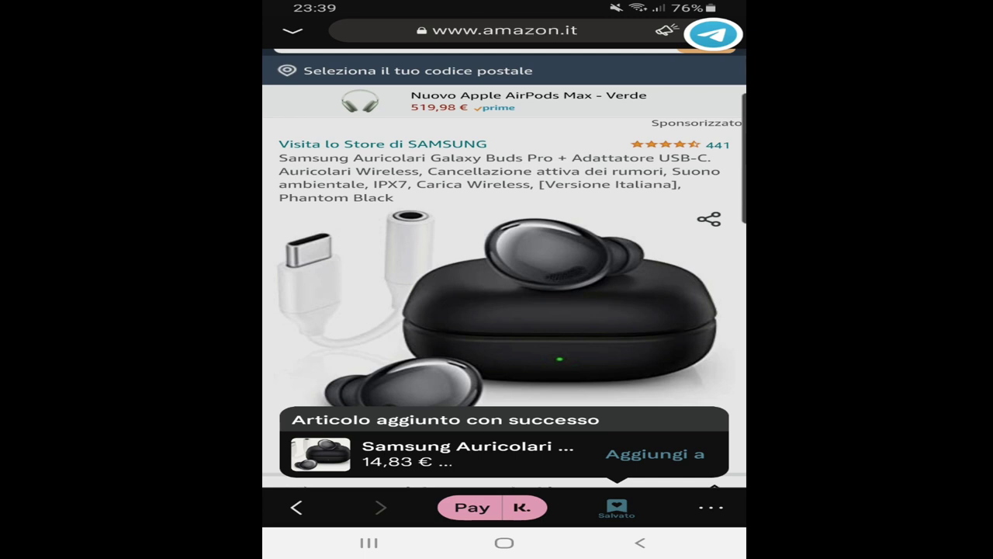
Step: Try the Phantom Violet colour, then scroll to the Phantom Black option priced at 229,00 €
{"action": "scroll", "coordinate": [504, 268], "scroll_direction": "down", "scroll_amount": 5}
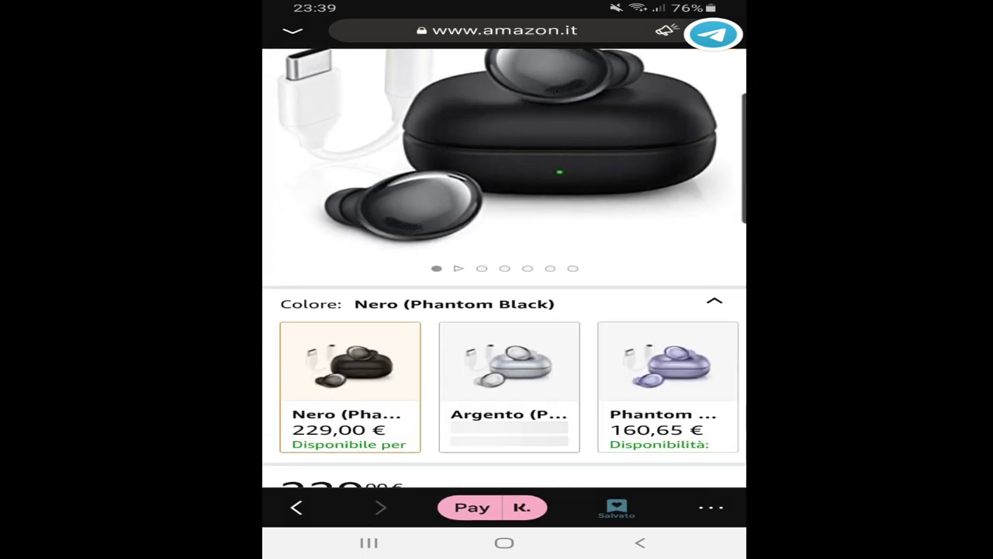
{"action": "left_click", "coordinate": [667, 372]}
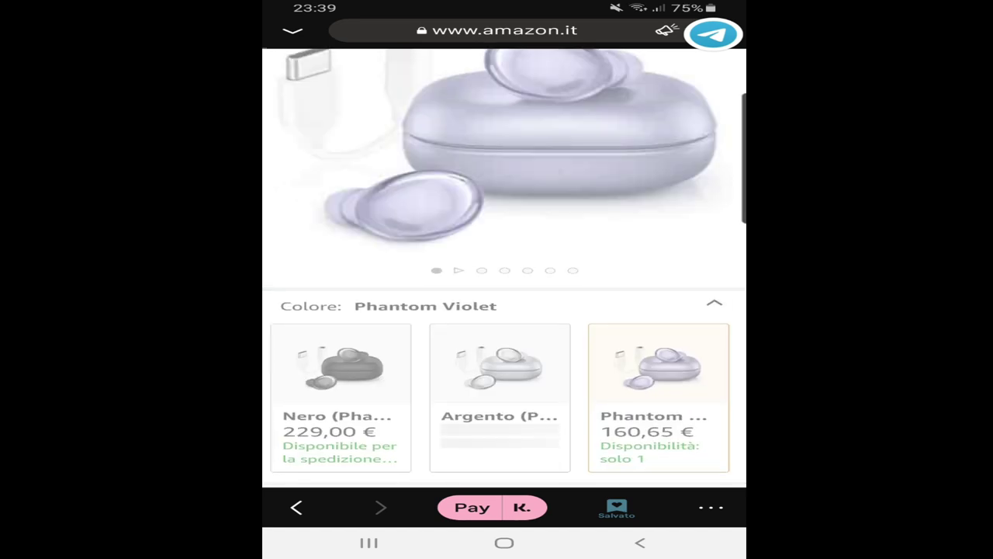
{"action": "scroll", "coordinate": [505, 268], "scroll_direction": "down", "scroll_amount": 5}
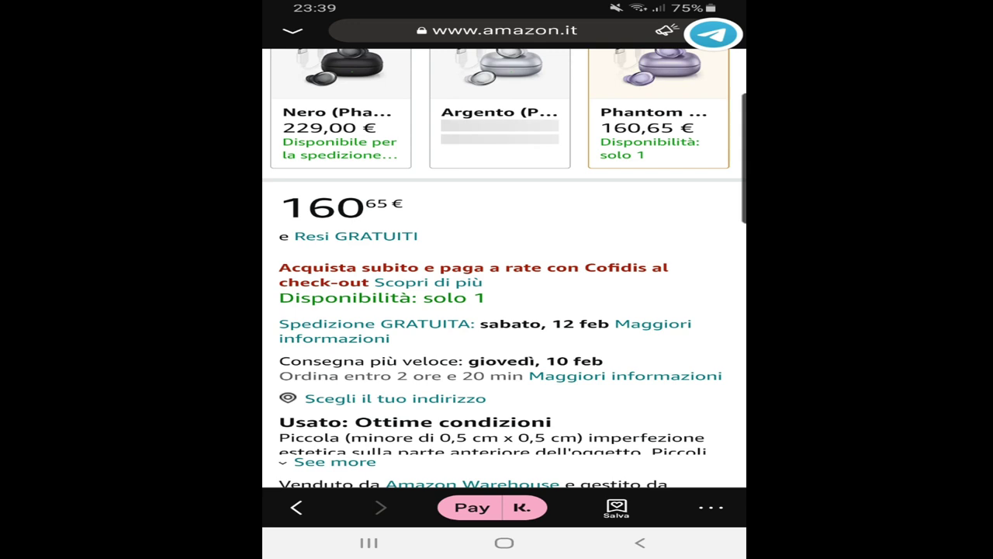
{"action": "scroll", "coordinate": [505, 267], "scroll_direction": "down", "scroll_amount": 5}
{"action": "scroll", "coordinate": [504, 311], "scroll_direction": "down", "scroll_amount": 5}
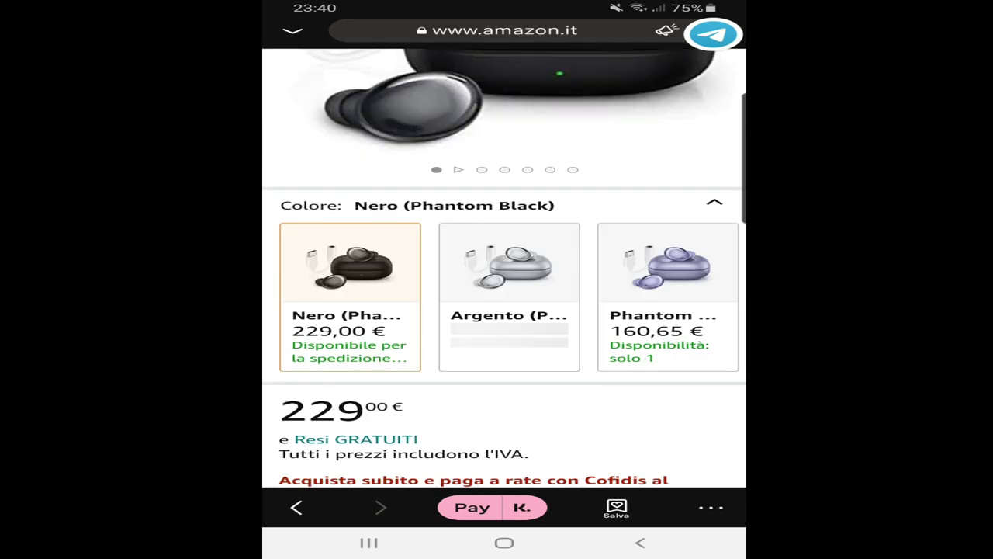
{"action": "scroll", "coordinate": [504, 268], "scroll_direction": "up", "scroll_amount": 3}
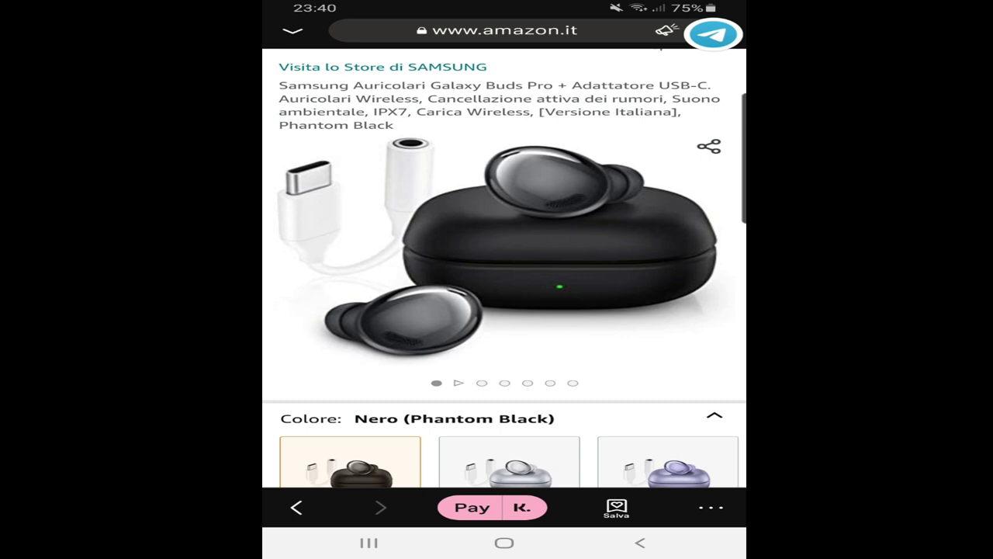
{"action": "scroll", "coordinate": [504, 267], "scroll_direction": "down", "scroll_amount": 5}
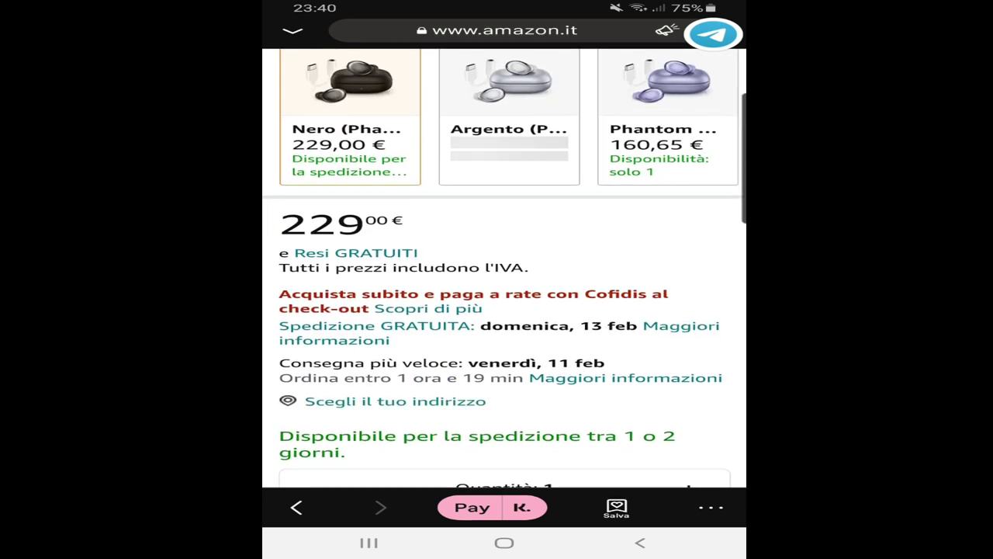
Step: Start a Klarna one-time card, enter 1500 €, then clear the rejected amount
{"action": "left_click", "coordinate": [492, 507]}
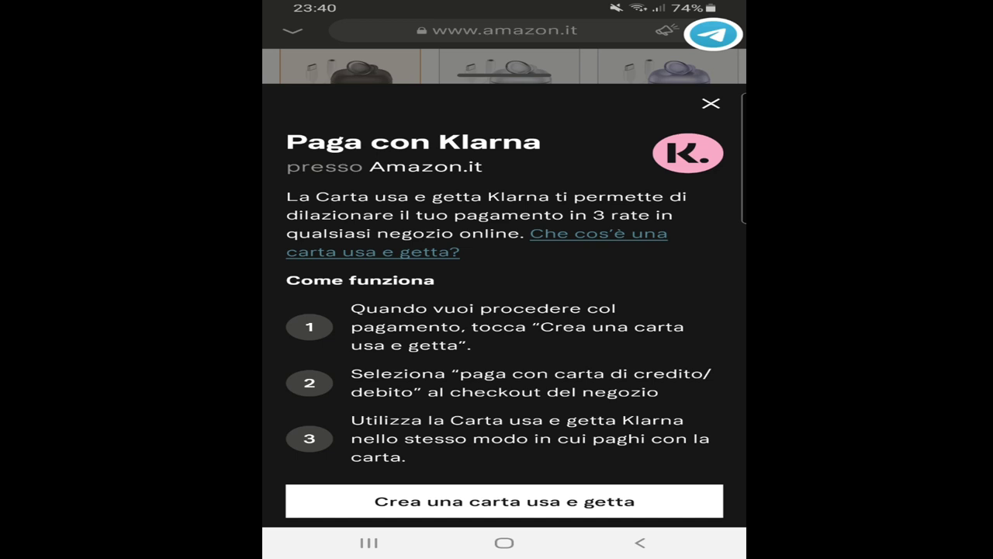
{"action": "left_click", "coordinate": [504, 500]}
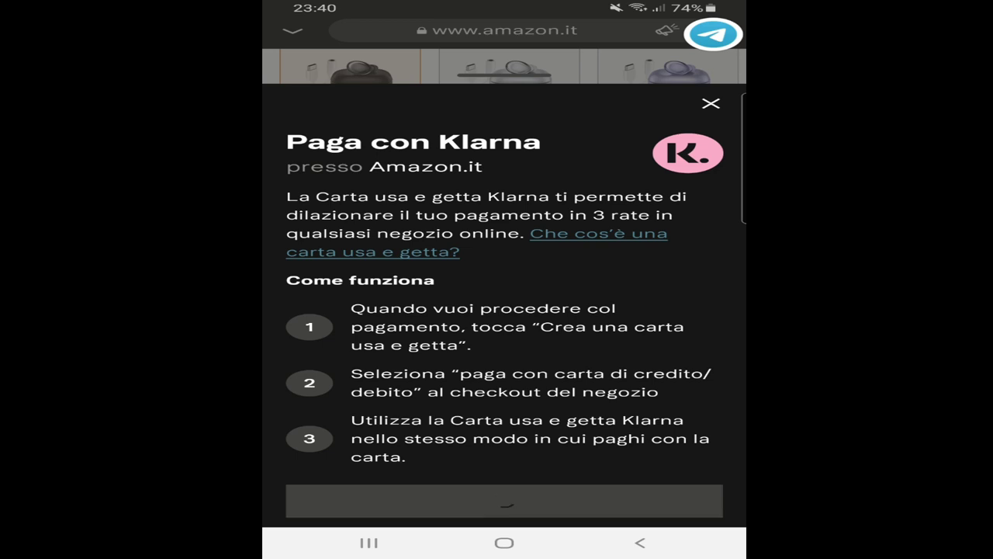
{"action": "left_click", "coordinate": [295, 427]}
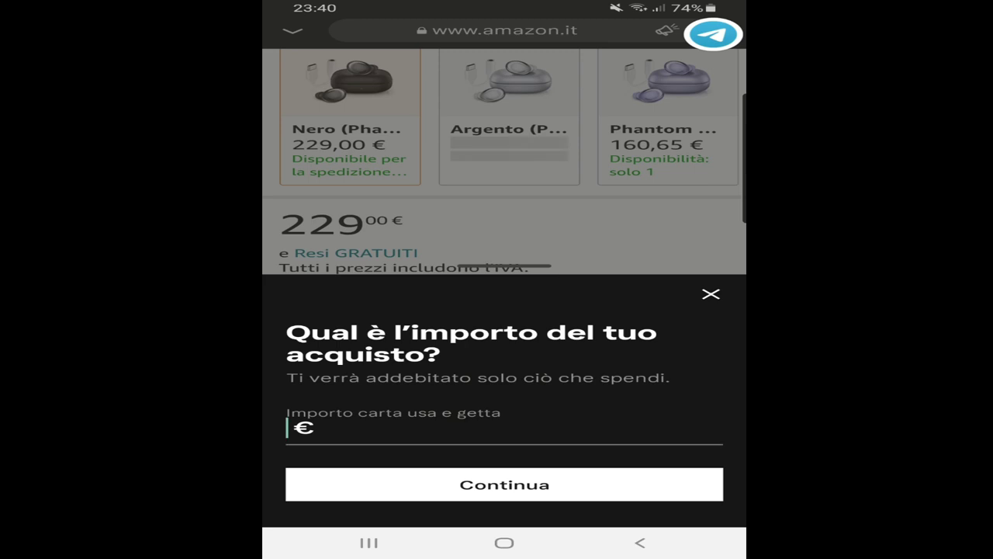
{"action": "type", "text": "1 "}
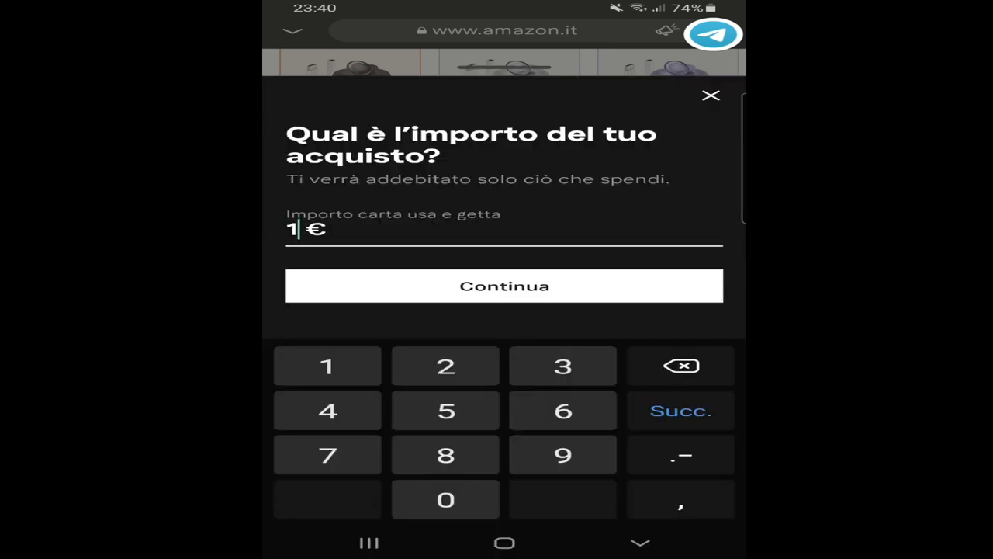
{"action": "type", "text": "500"}
{"action": "key", "text": "Return"}
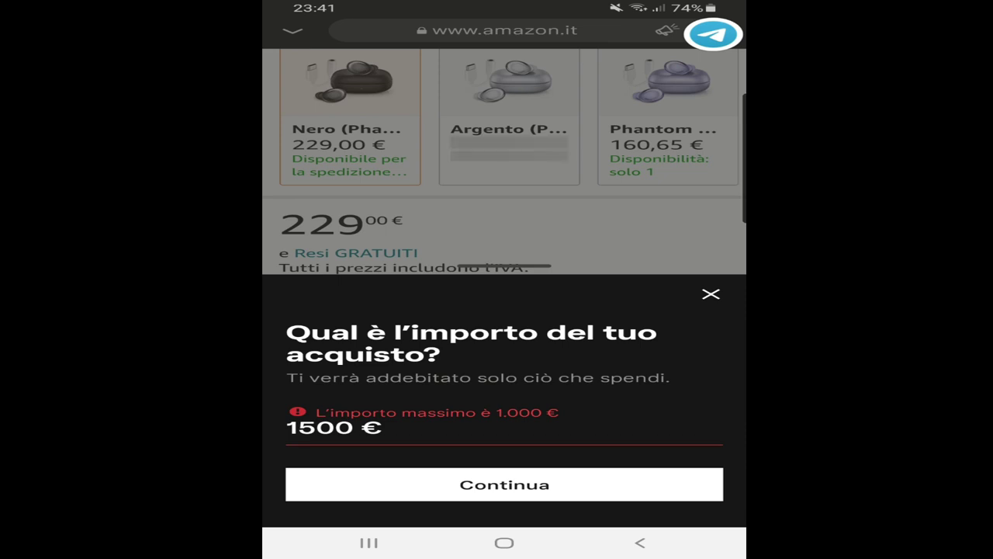
{"action": "left_click", "coordinate": [354, 426]}
{"action": "key", "text": "BackSpace"}
{"action": "key", "text": "BackSpace"}
{"action": "key", "text": "BackSpace"}
{"action": "key", "text": "BackSpace"}
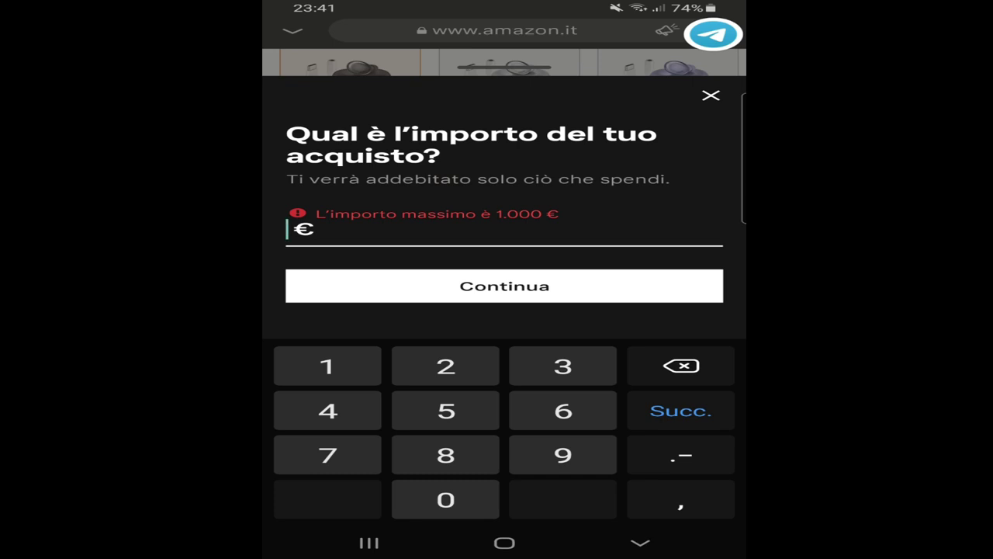
Step: Enter 220 € to preview three interest-free instalments of about 73,33 €, then close the plan
{"action": "type", "text": "220"}
{"action": "left_click", "coordinate": [505, 285]}
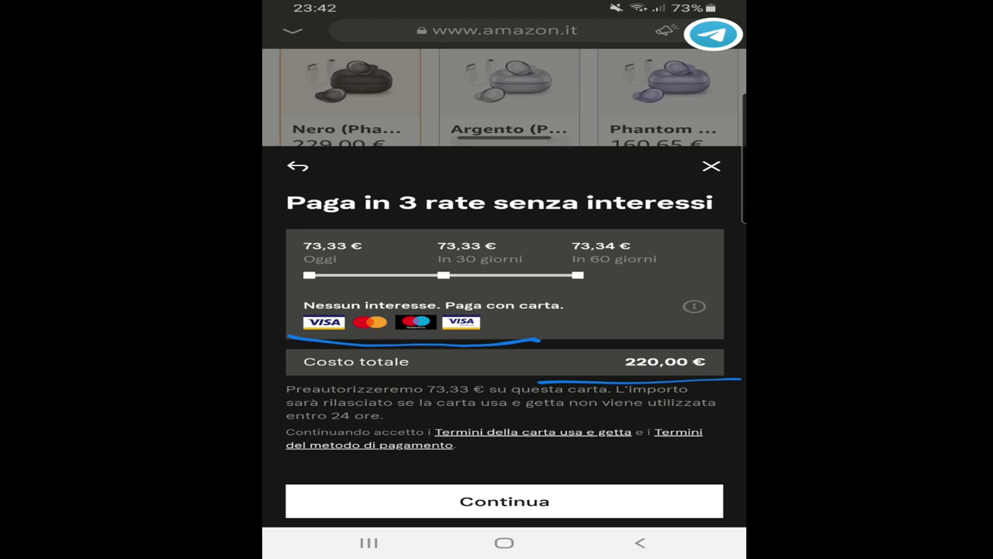
{"action": "key", "text": "Escape"}
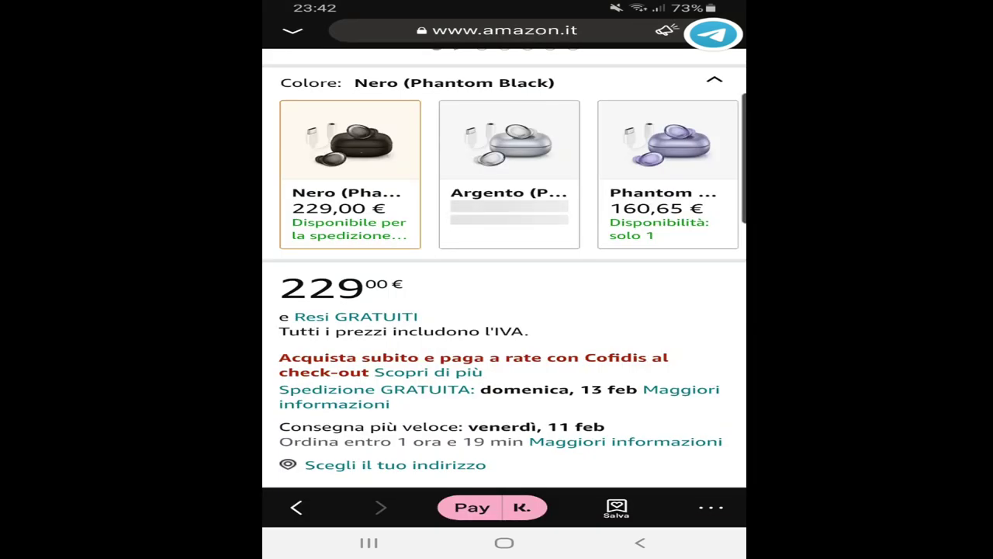
Step: Scroll the Galaxy S21 FE 5G page to its White option at 582,49 €
{"action": "scroll", "coordinate": [504, 268], "scroll_direction": "up", "scroll_amount": 3}
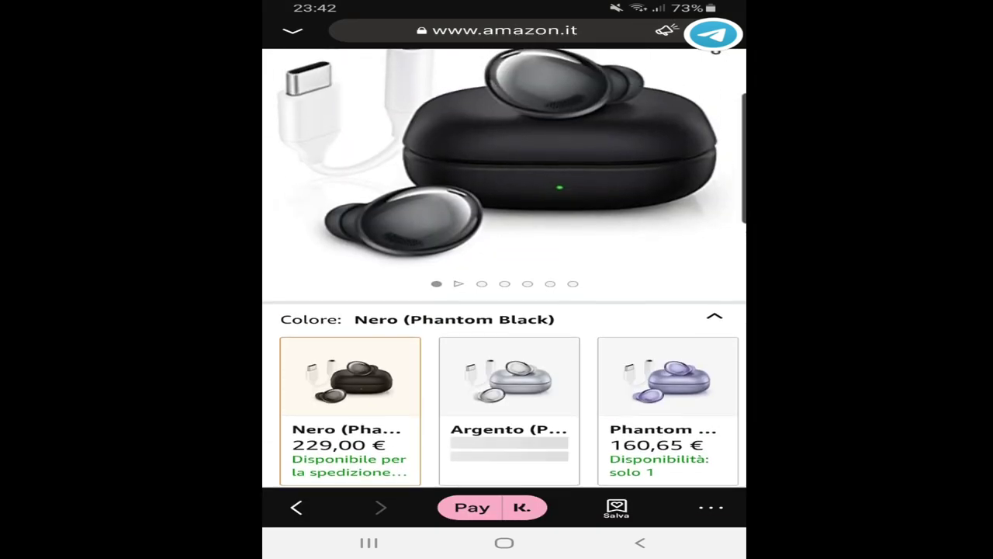
{"action": "scroll", "coordinate": [504, 268], "scroll_direction": "up", "scroll_amount": 2}
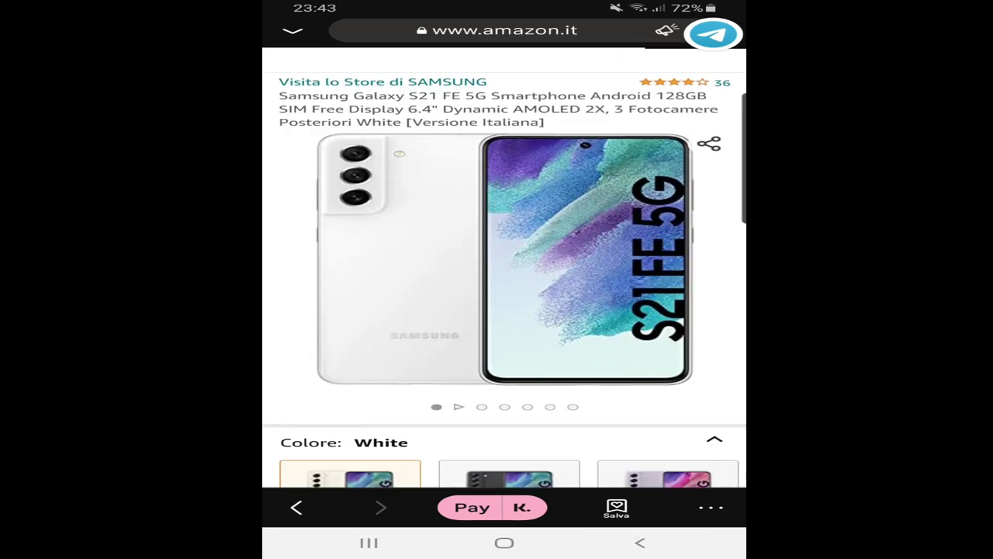
{"action": "scroll", "coordinate": [504, 311], "scroll_direction": "down", "scroll_amount": 4}
{"action": "scroll", "coordinate": [504, 268], "scroll_direction": "up", "scroll_amount": 2}
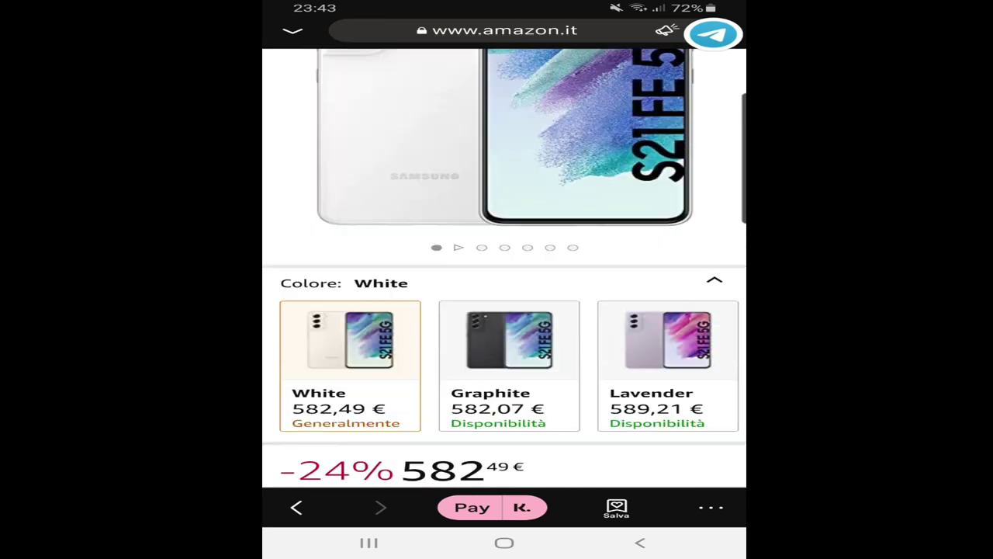
{"action": "scroll", "coordinate": [504, 268], "scroll_direction": "down", "scroll_amount": 4}
Step: Create a 582 € Klarna one-time card to show three 194,00 € instalments, and mark the total
{"action": "scroll", "coordinate": [505, 267], "scroll_direction": "down", "scroll_amount": 1}
{"action": "left_click", "coordinate": [492, 507]}
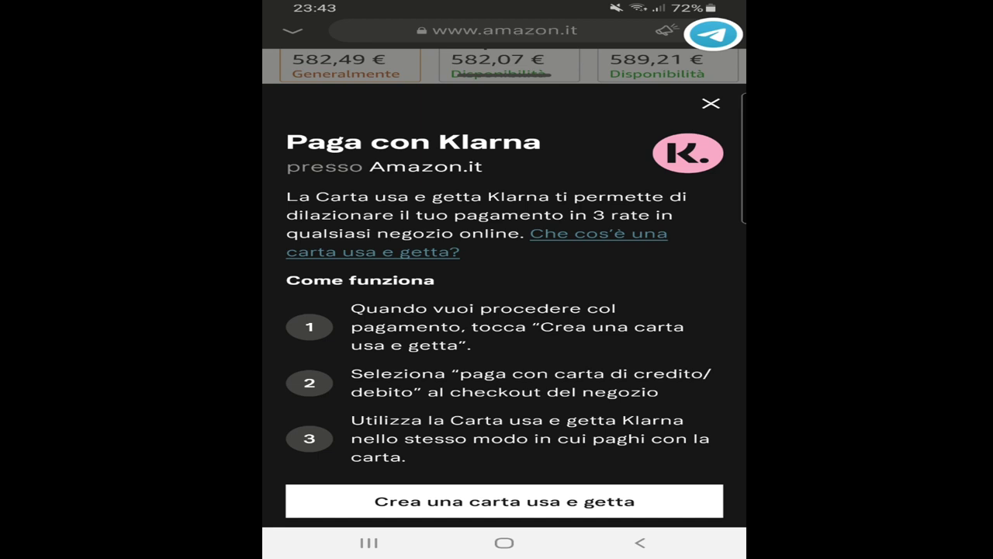
{"action": "left_click", "coordinate": [504, 501]}
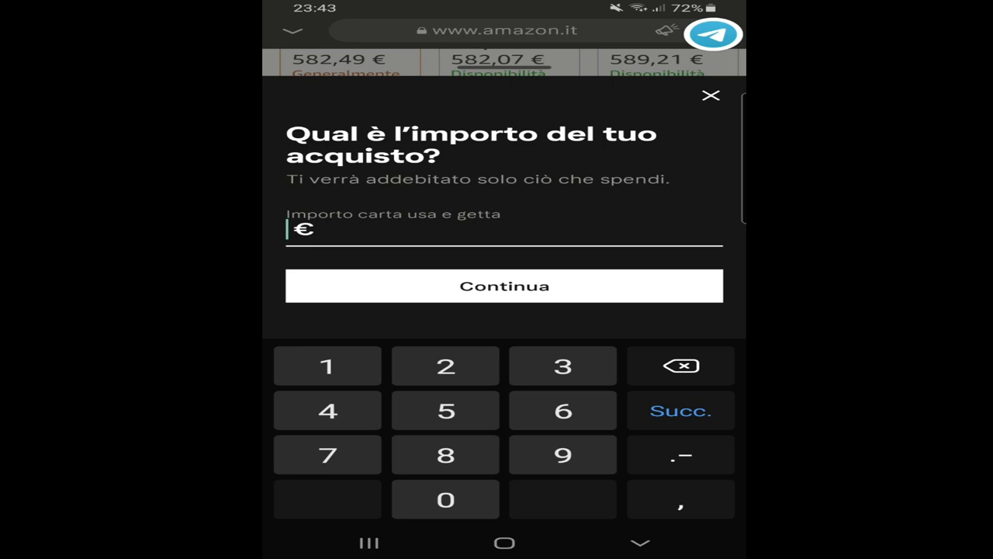
{"action": "type", "text": "582"}
{"action": "key", "text": "Return"}
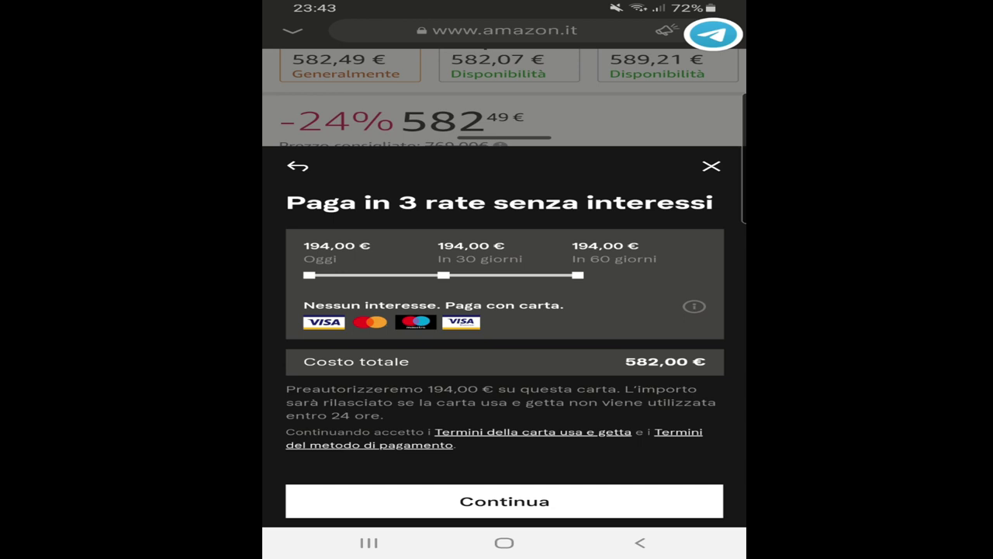
{"action": "left_click_drag", "start_coordinate": [474, 358], "coordinate": [745, 385]}
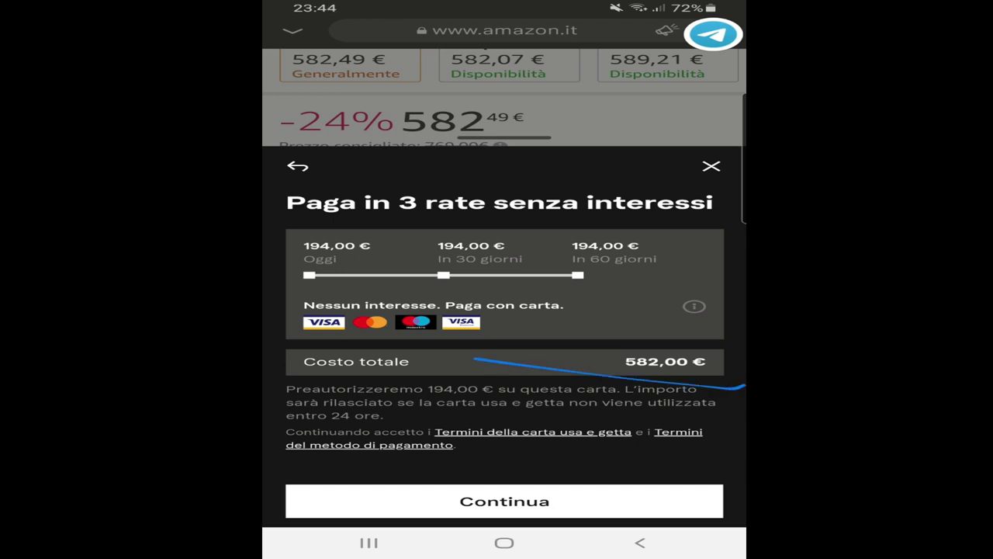